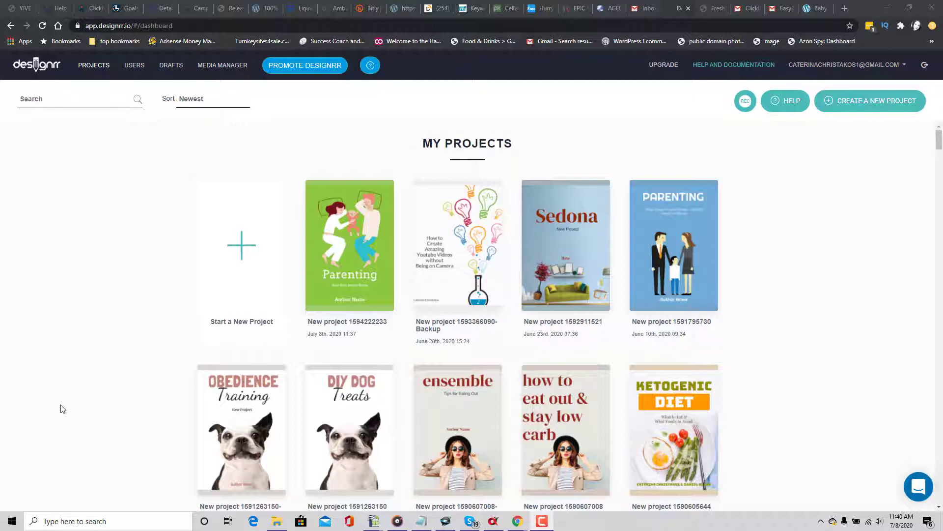
- Create a new project and scroll through the content import sources
left_click(873, 101)
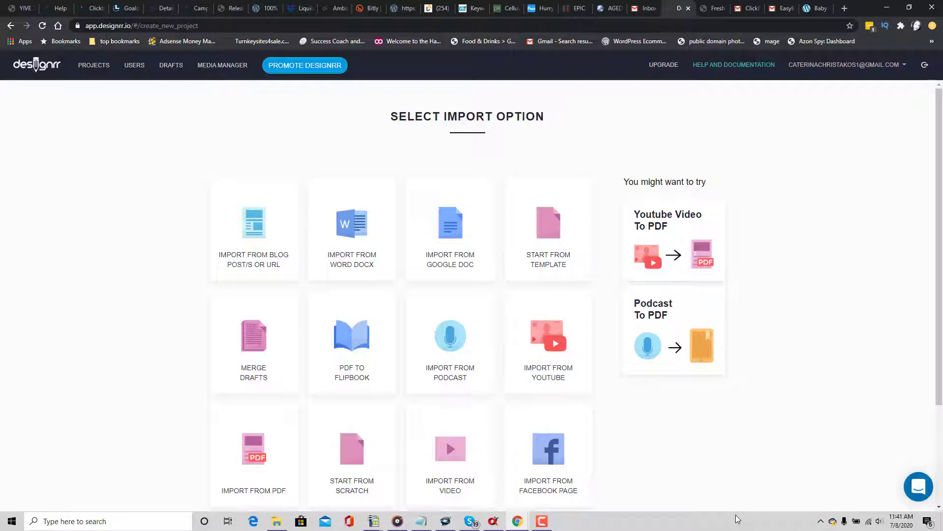
left_click_drag(939, 246, 936, 180)
left_click(241, 243)
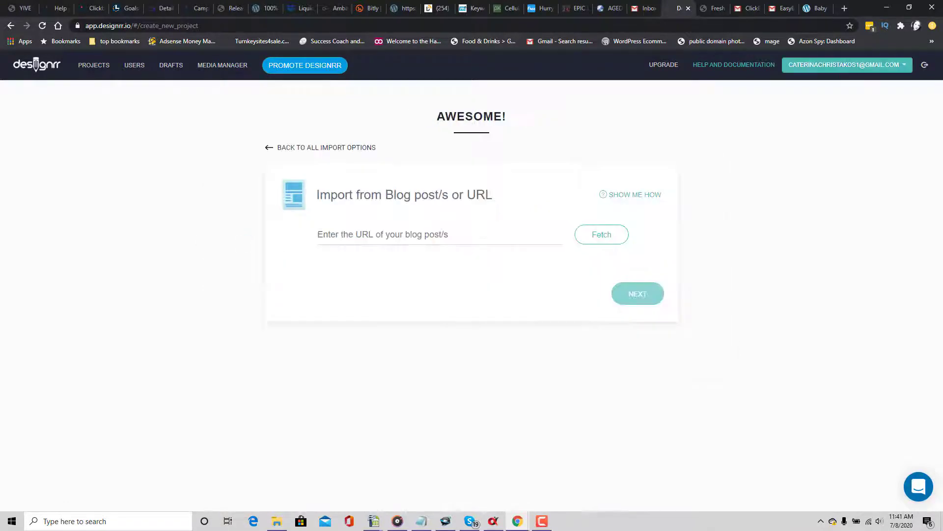
left_click(818, 10)
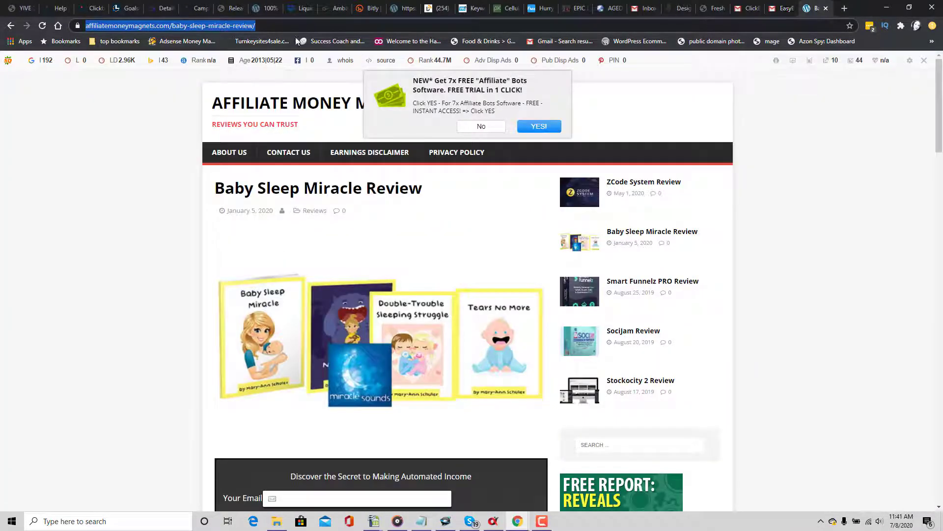
right_click(236, 25)
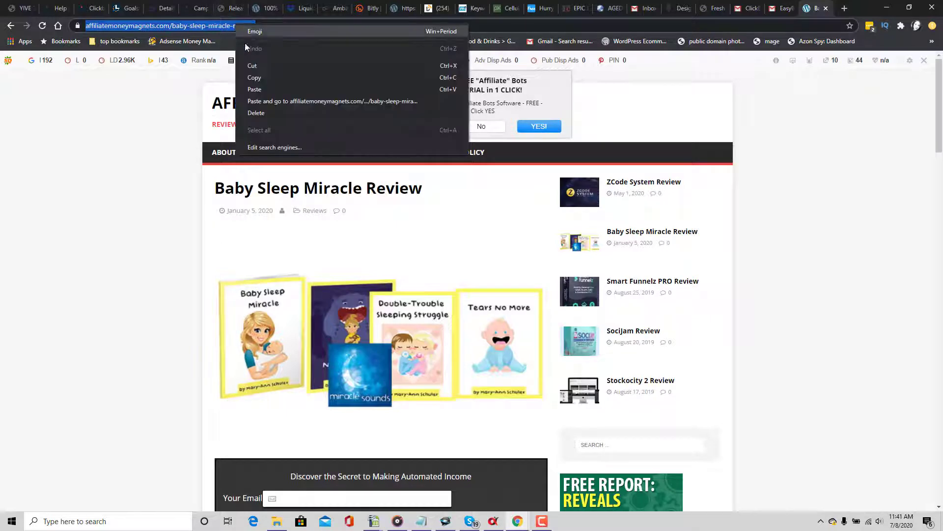
left_click(265, 79)
left_click(673, 7)
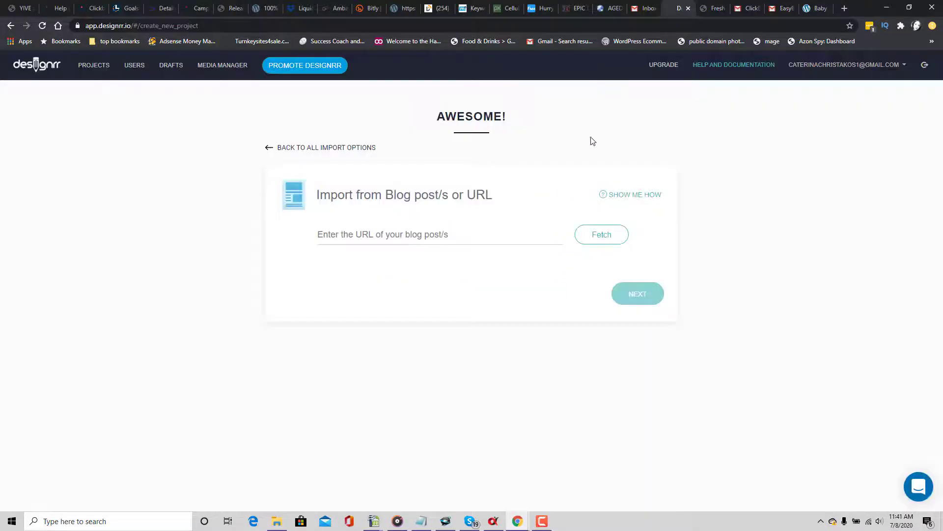
left_click(343, 238)
key("ctrl+v")
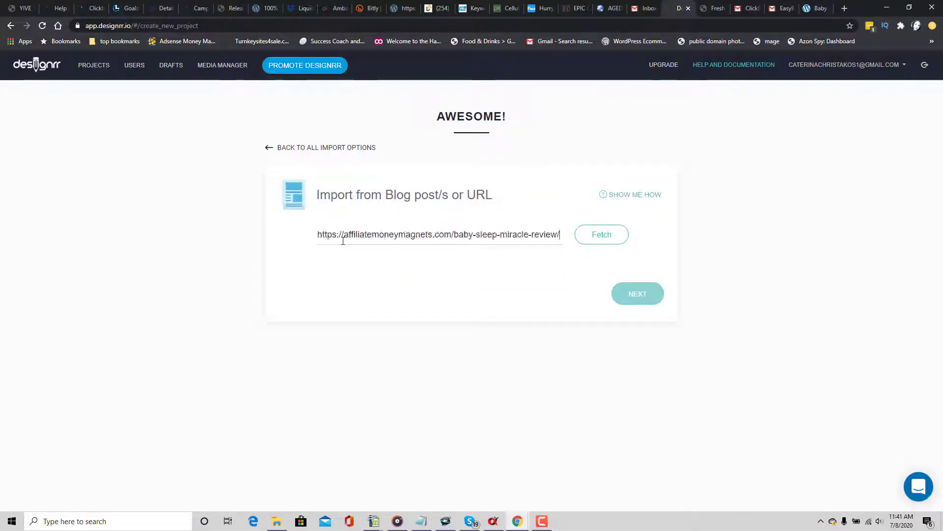
left_click(609, 237)
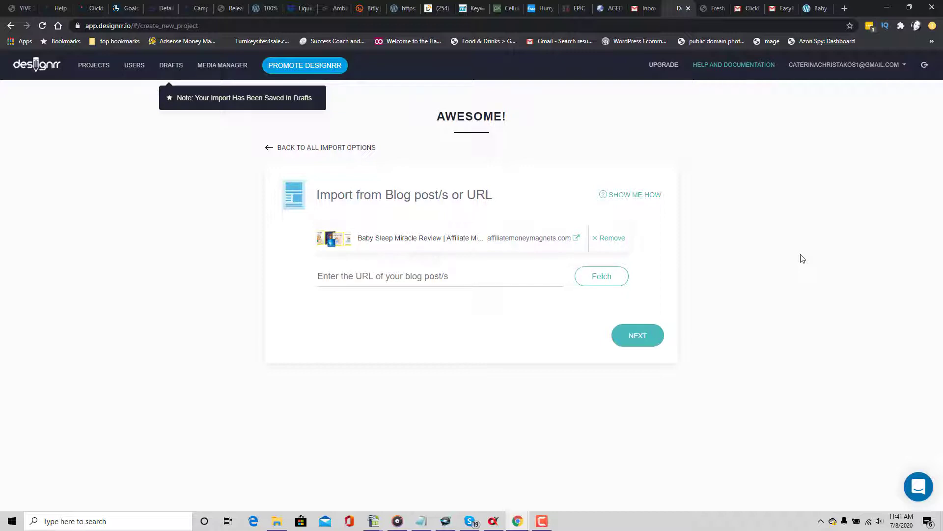
- Continue to the template grid and build the ebook from the green Parenting 1-01 template
left_click(639, 343)
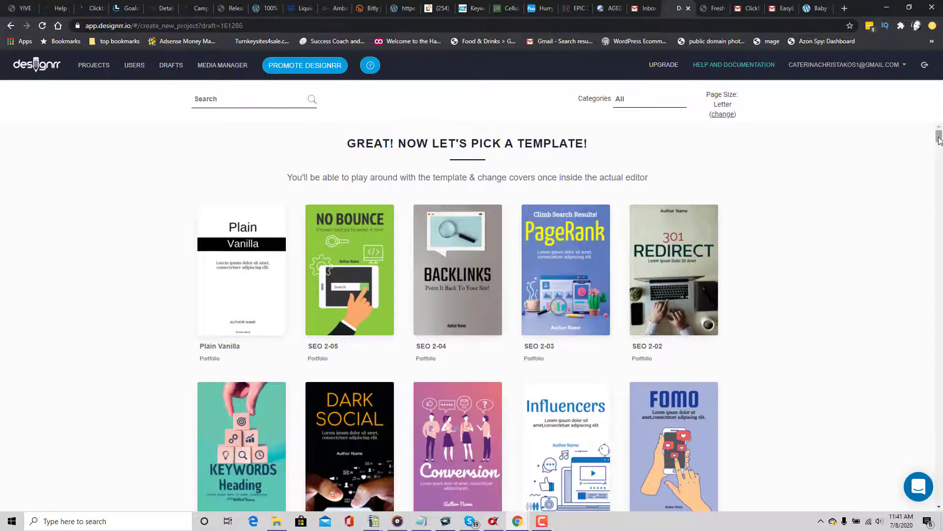
left_click_drag(939, 140, 939, 240)
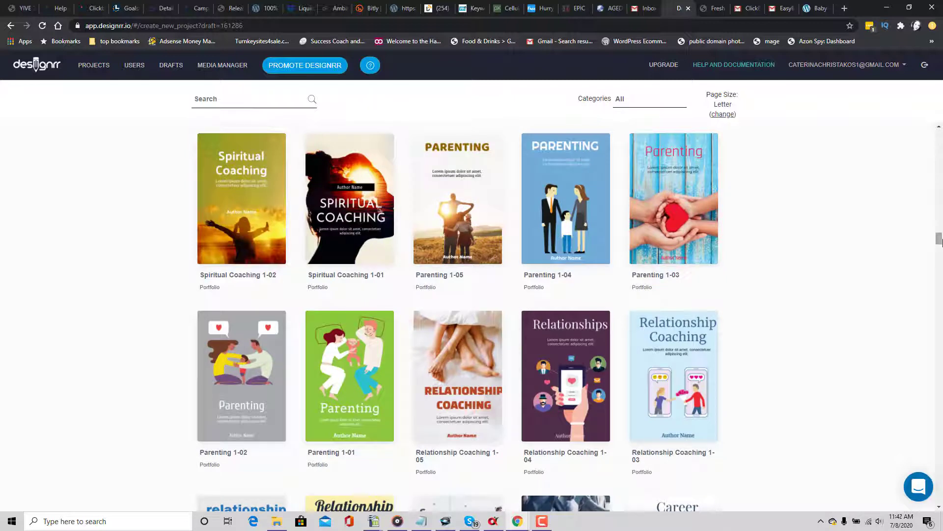
mouse_move(346, 375)
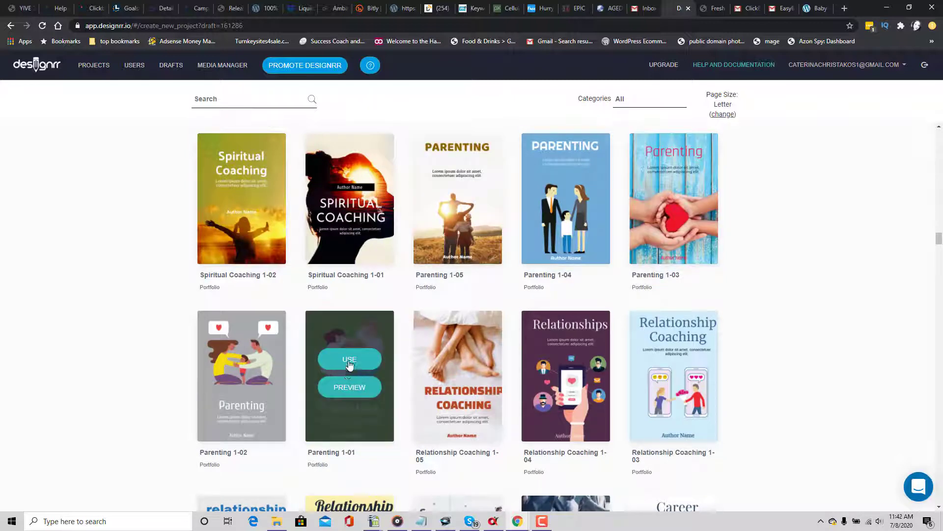
left_click(350, 364)
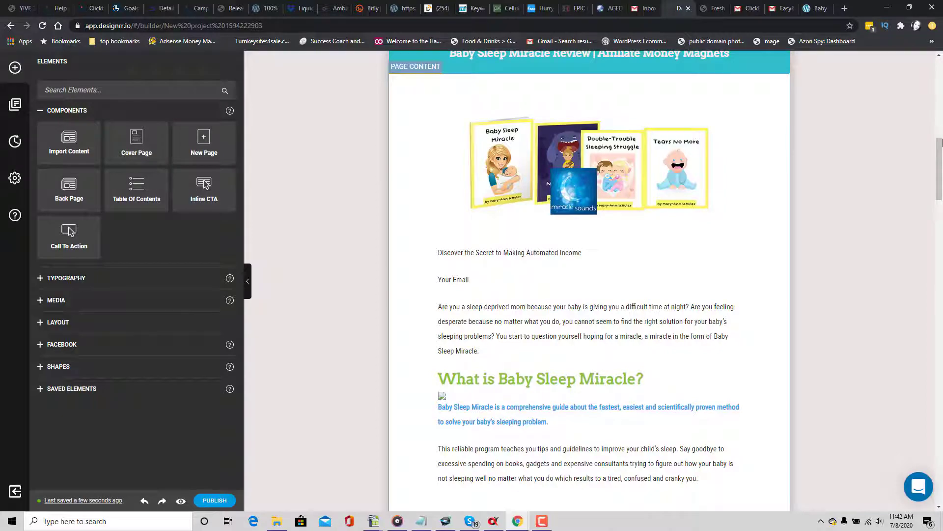
- Remove the Affiliate Money Magnets ending so the cover subtitle reads Baby Sleep Miracle Review
left_click(818, 9)
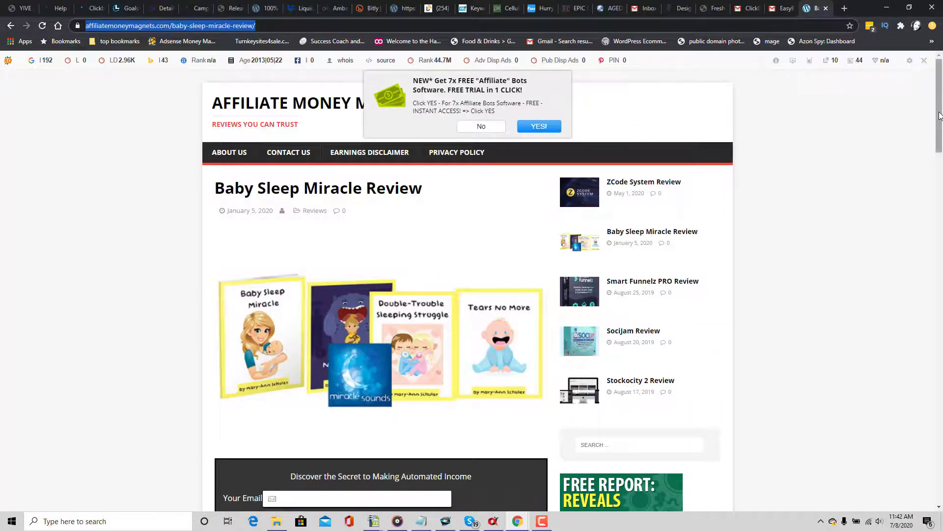
left_click_drag(939, 115, 939, 75)
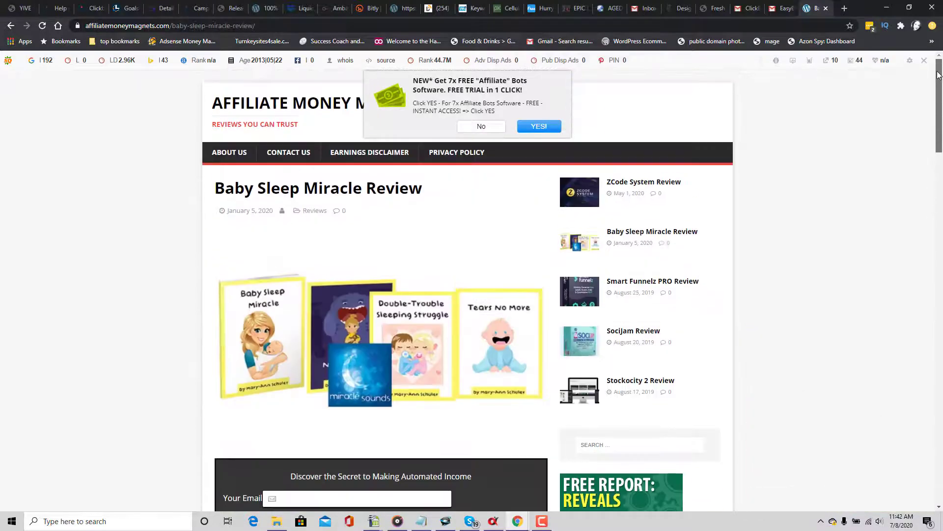
left_click(673, 11)
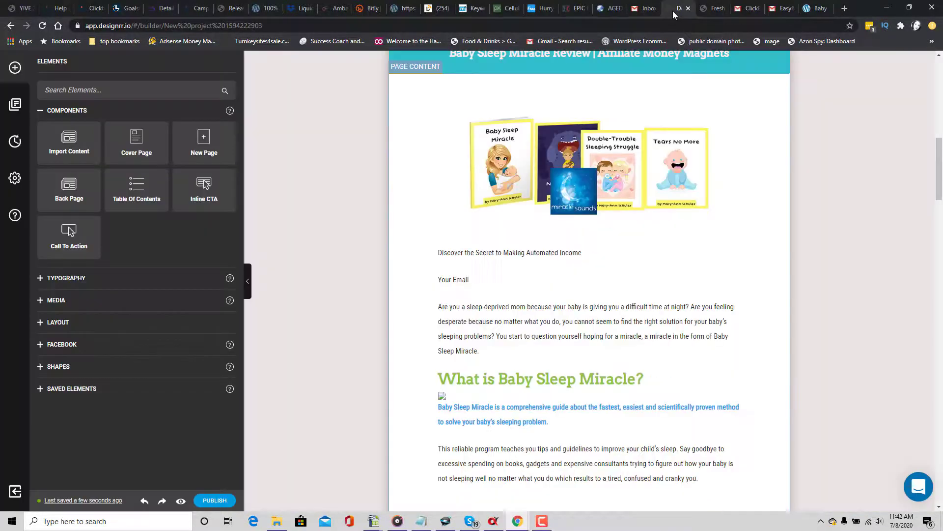
scroll(917, 143, "up", 9)
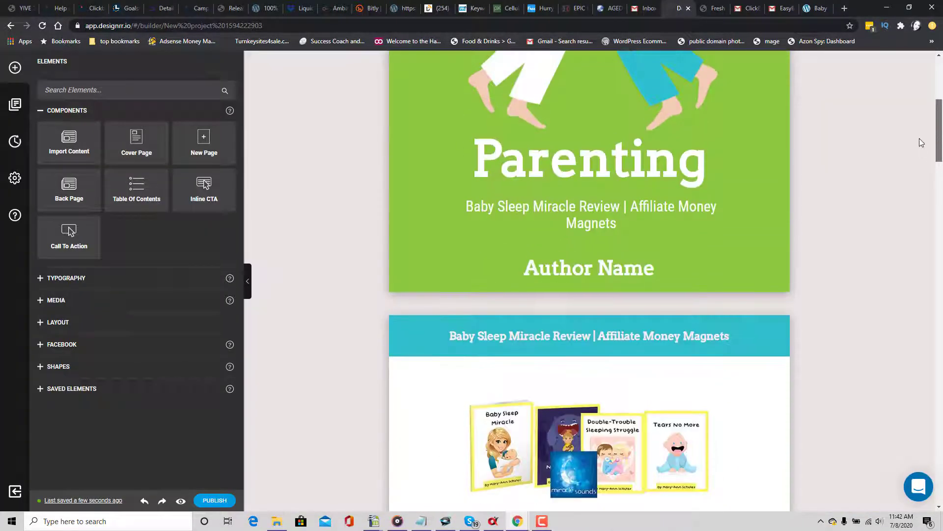
scroll(900, 116, "up", 1)
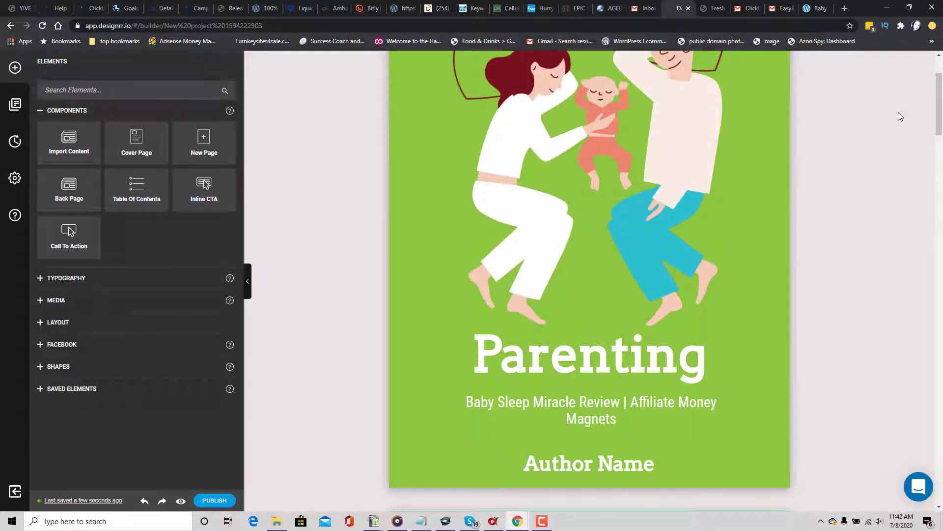
left_click(606, 401)
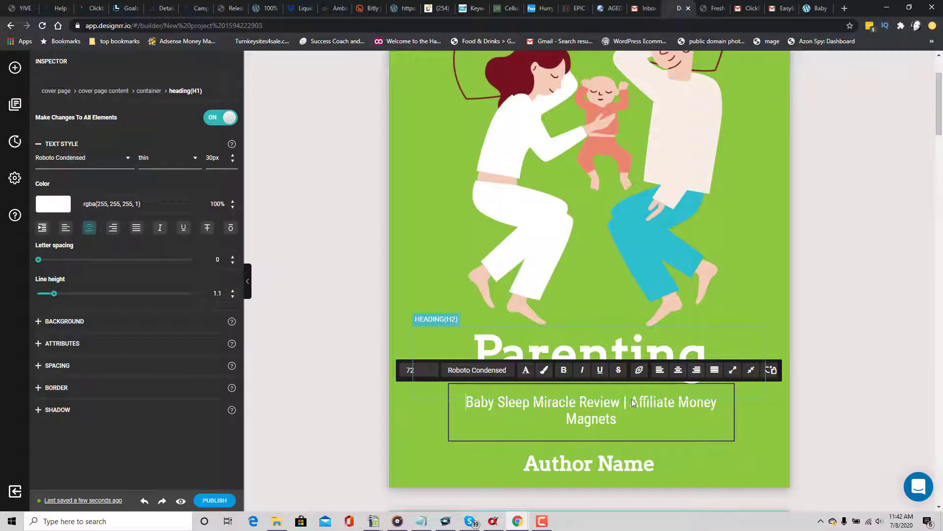
left_click_drag(617, 423, 624, 402)
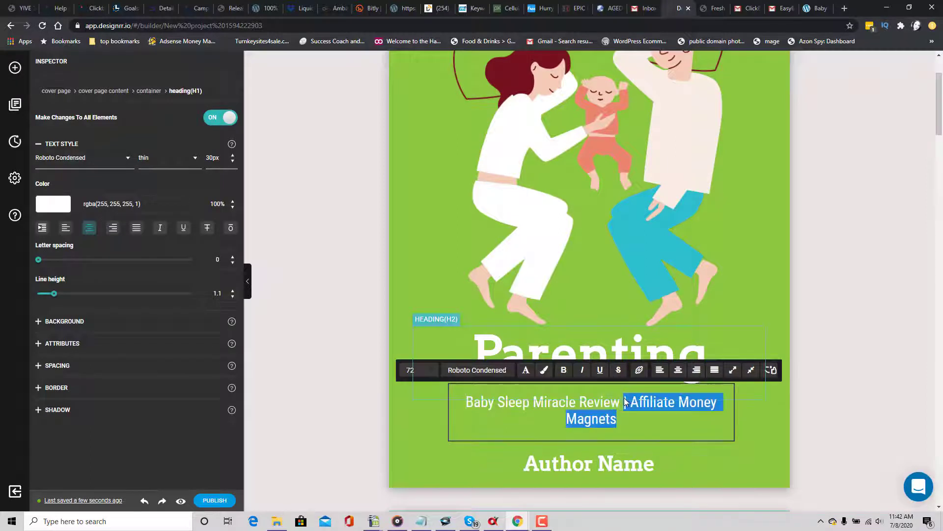
key("BackSpace")
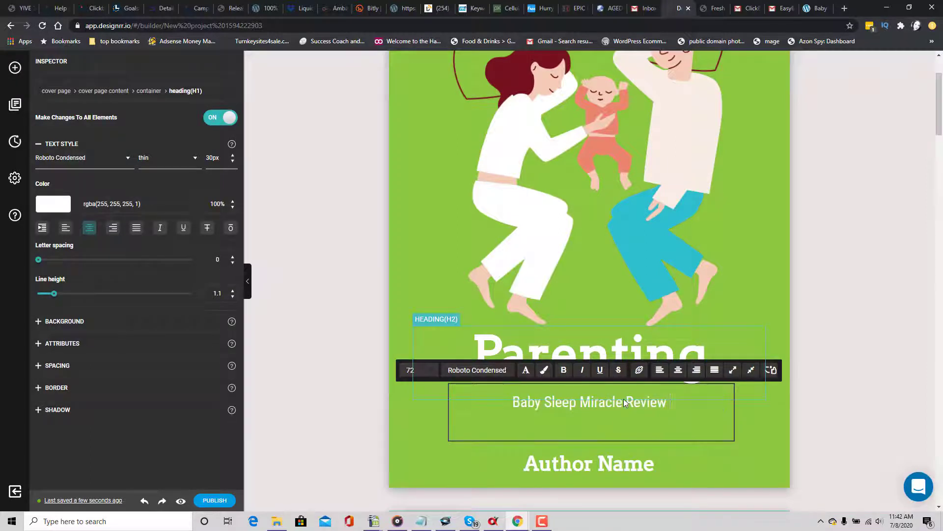
- Replace the Author Name placeholder with the author's name and set it to font size 22
left_click(650, 469)
left_click_drag(655, 464, 511, 461)
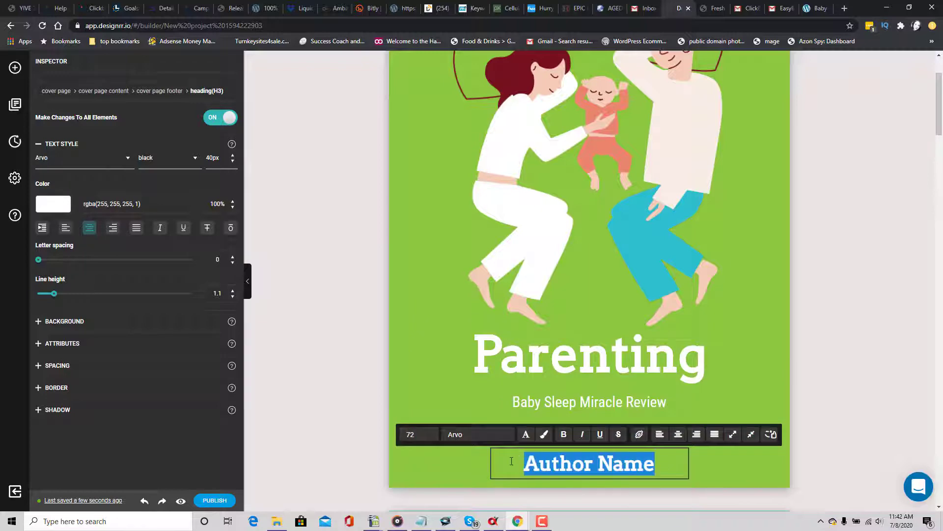
type("Caterina Ch")
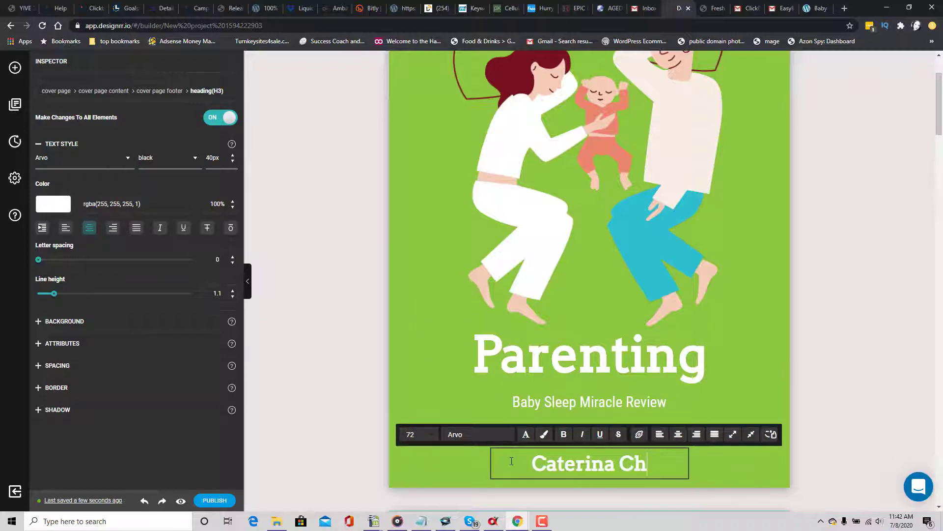
type("ristakos")
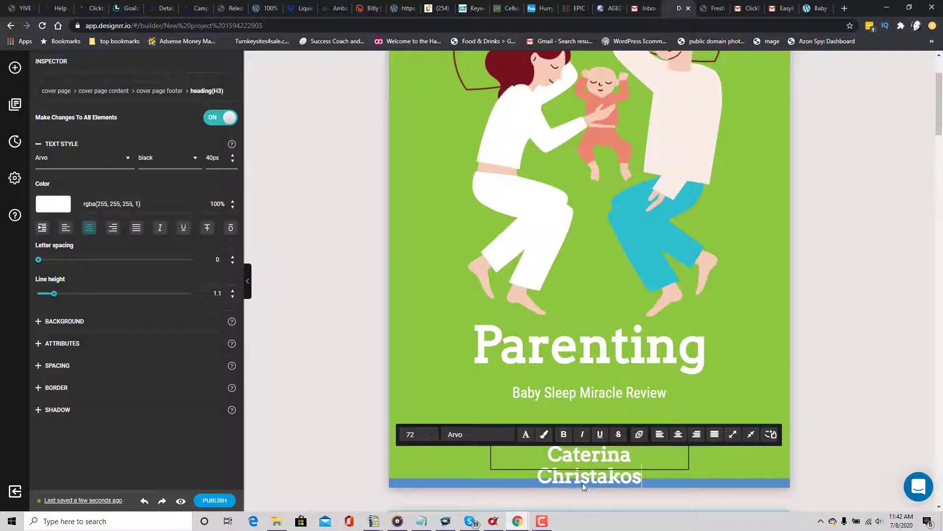
left_click_drag(551, 454, 645, 481)
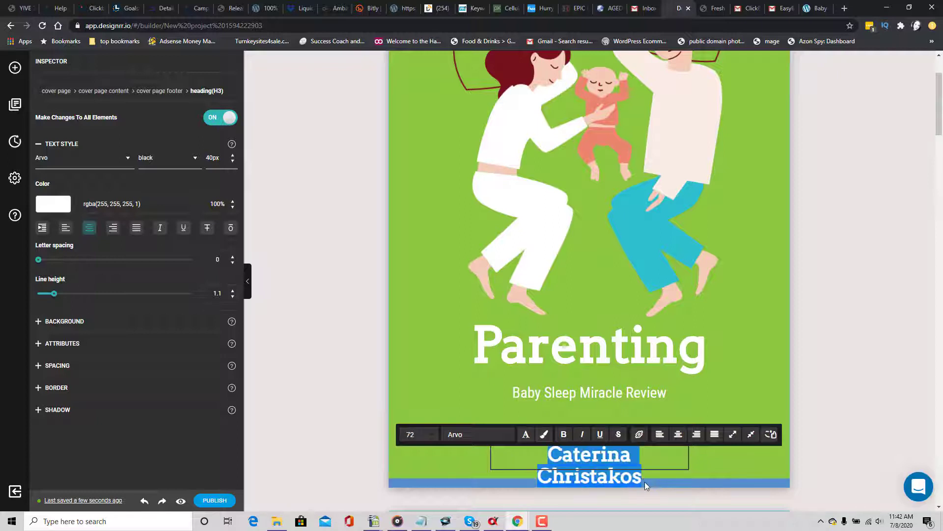
left_click(433, 437)
left_click_drag(455, 465, 457, 530)
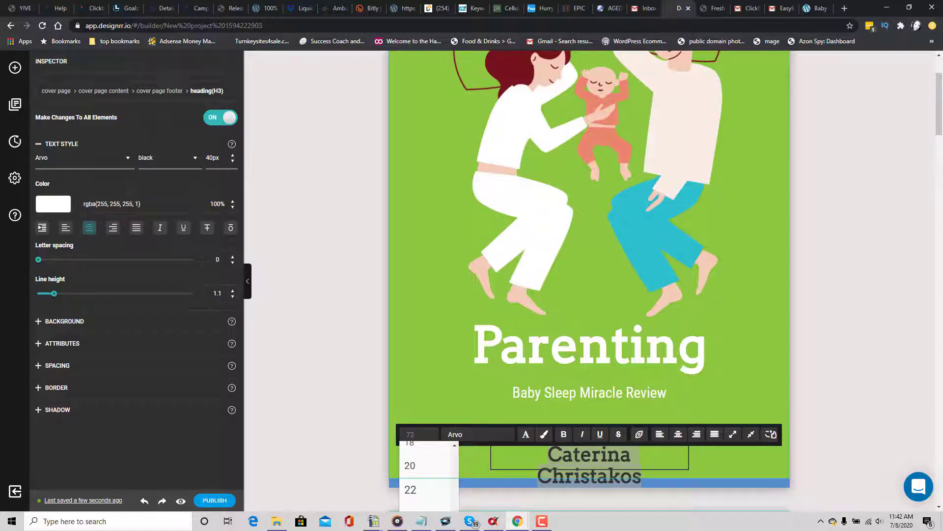
left_click(413, 488)
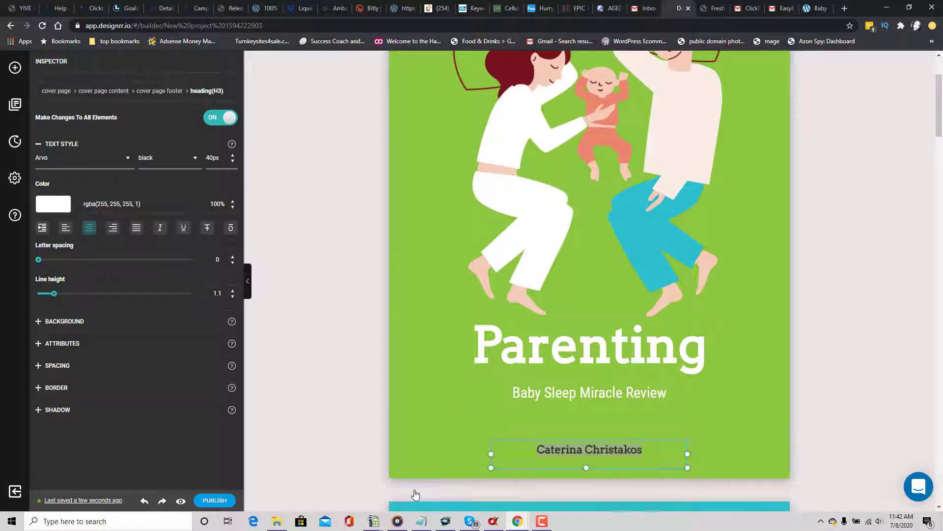
- Delete the stray Your Email line from the first content page
left_click(757, 407)
scroll(940, 118, "down", 10)
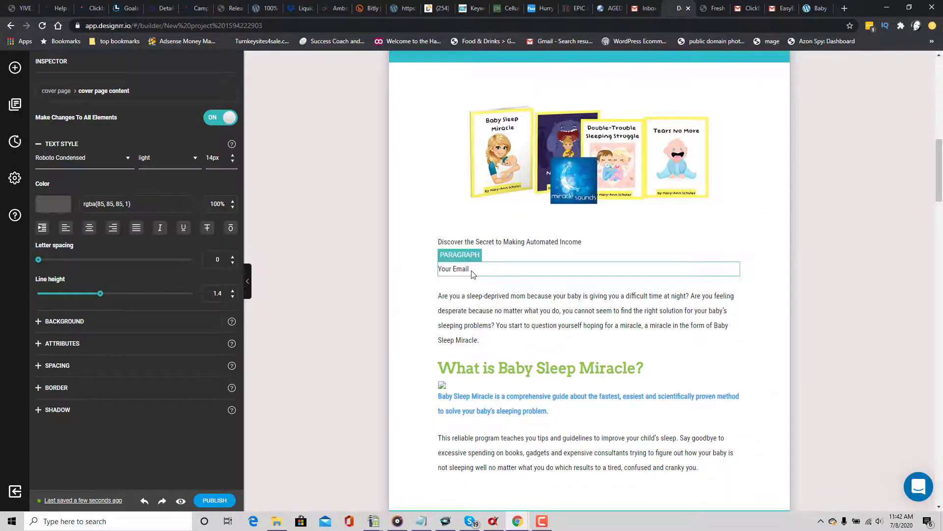
left_click(473, 273)
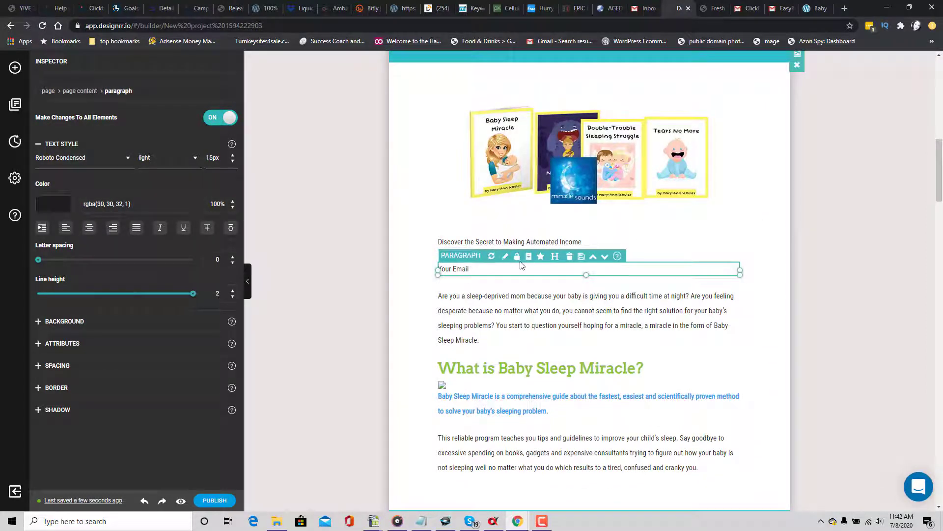
left_click(570, 256)
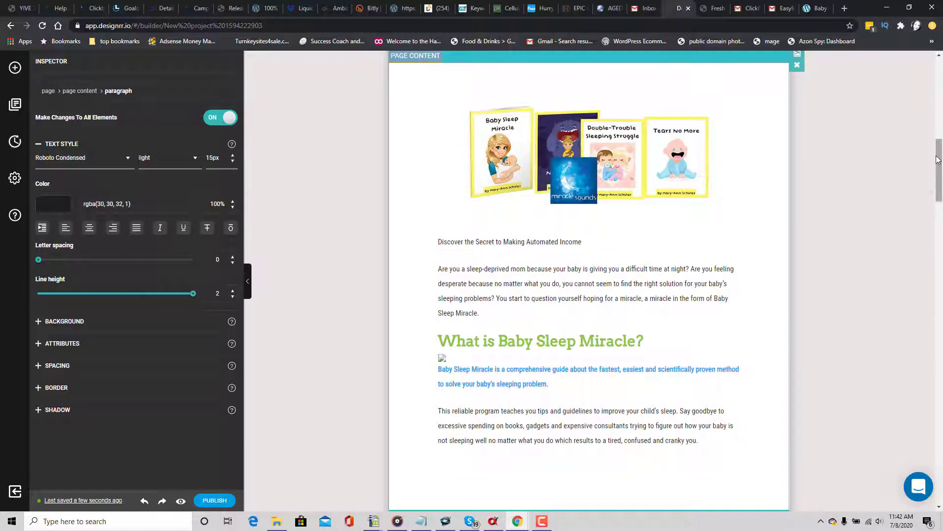
- Delete the broken image under What is Baby Sleep Miracle? and open the elements library
scroll(940, 167, "down", 2)
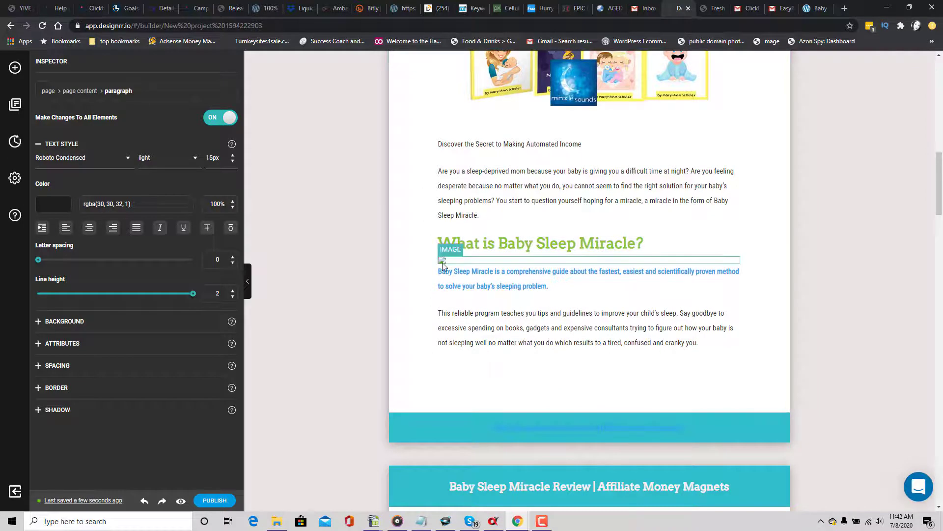
left_click(443, 264)
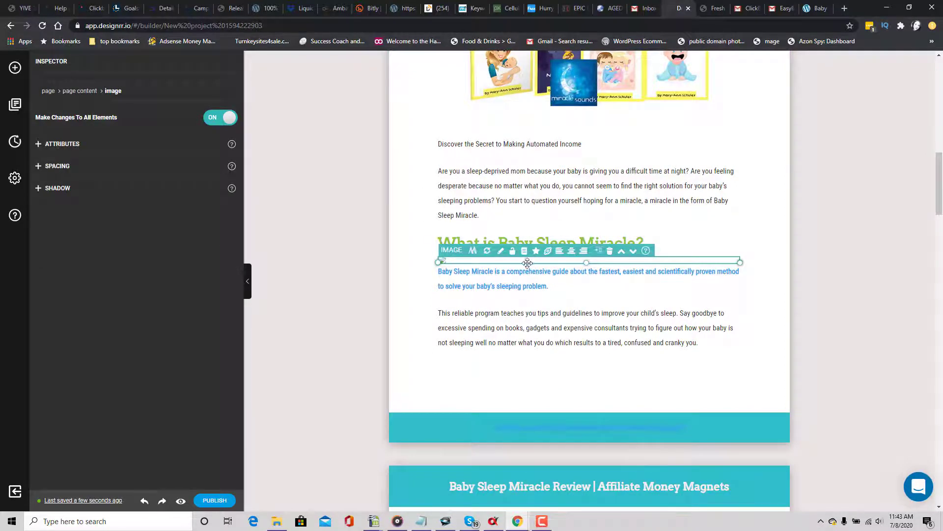
left_click(610, 252)
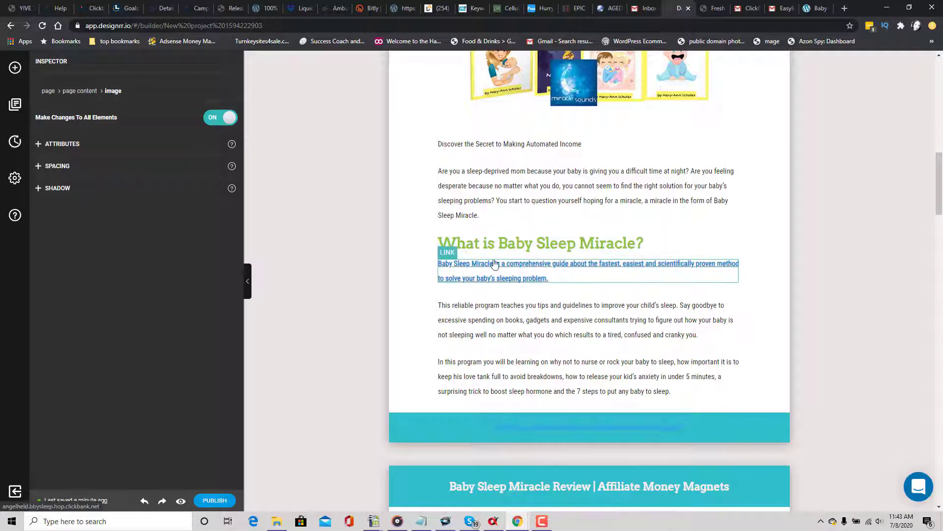
left_click(14, 68)
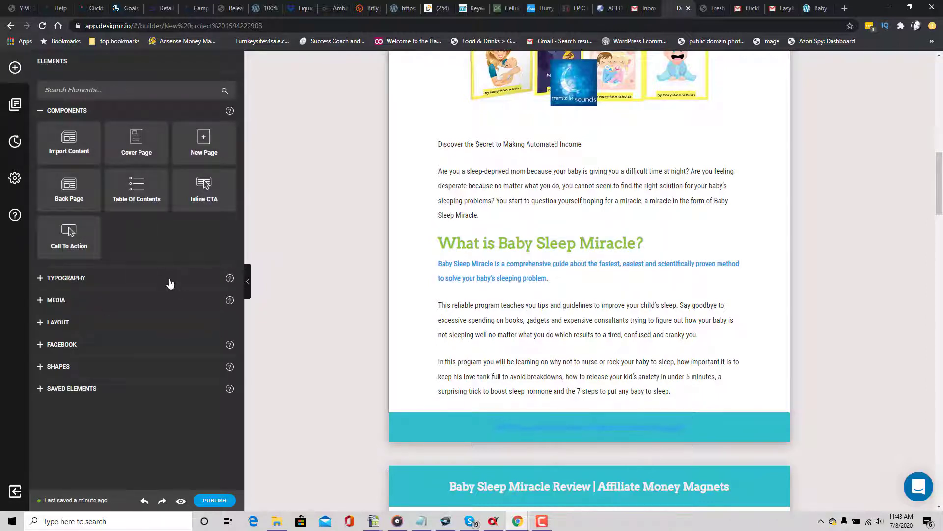
- Drag a MEDIA Call To Action box, refused on the back page, onto the last content page
left_click(55, 300)
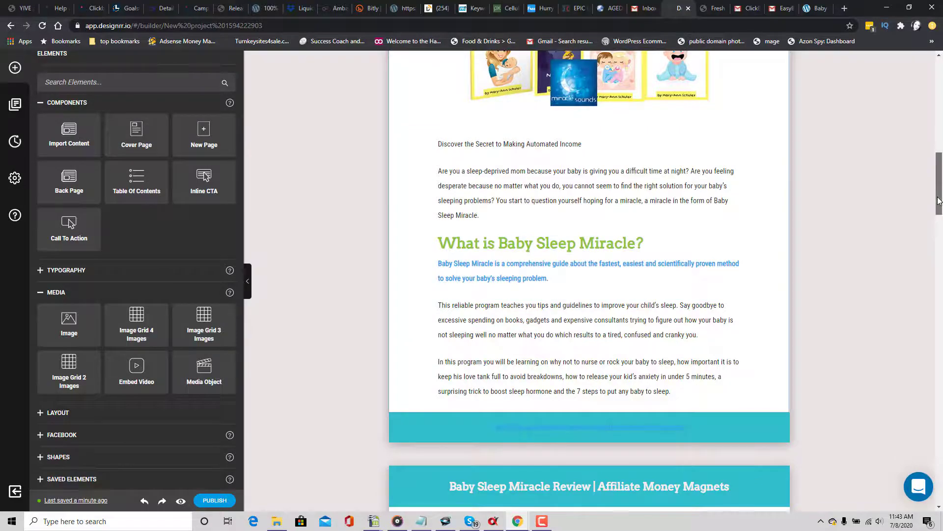
left_click_drag(938, 201, 941, 475)
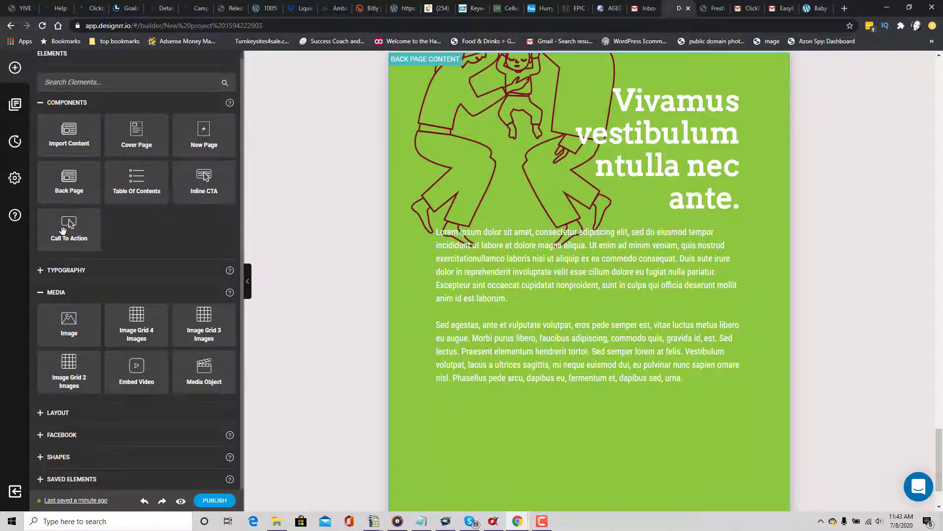
left_click_drag(63, 232, 514, 308)
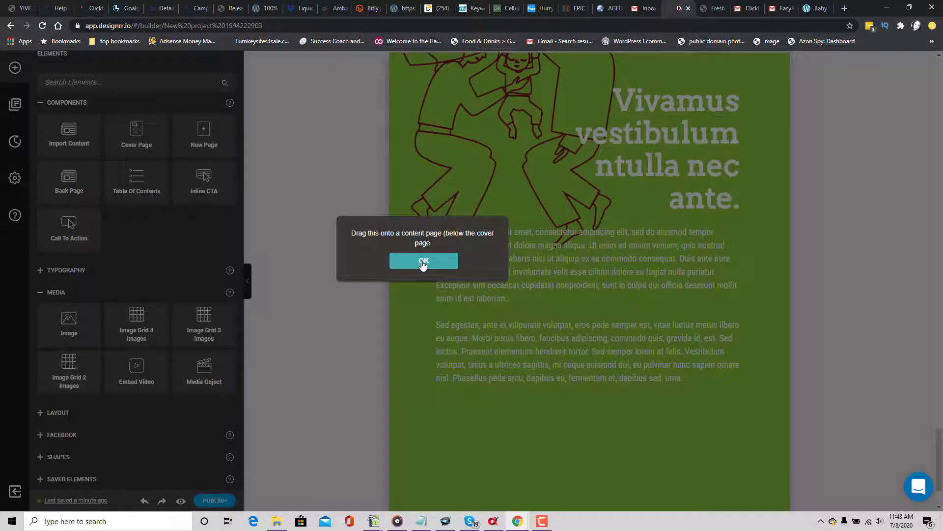
left_click(423, 261)
left_click_drag(939, 466, 938, 437)
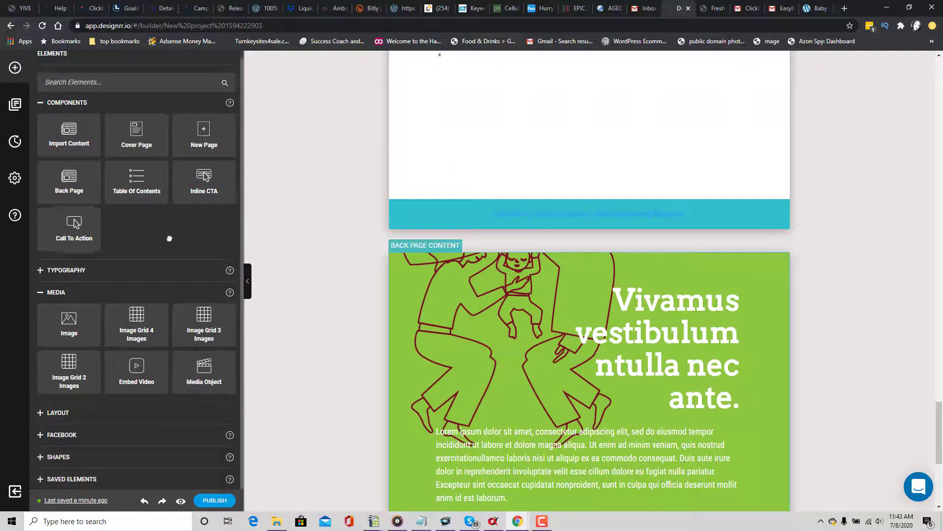
left_click_drag(169, 238, 570, 173)
- Drop the Welcome to Designrr! Call To Action box and cancel linking its Learn more button
left_click(432, 265)
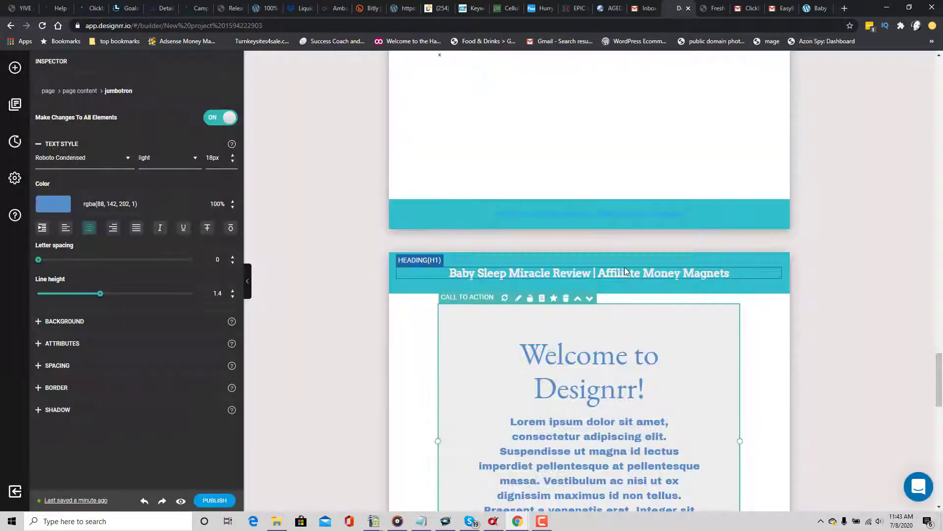
double_click(590, 355)
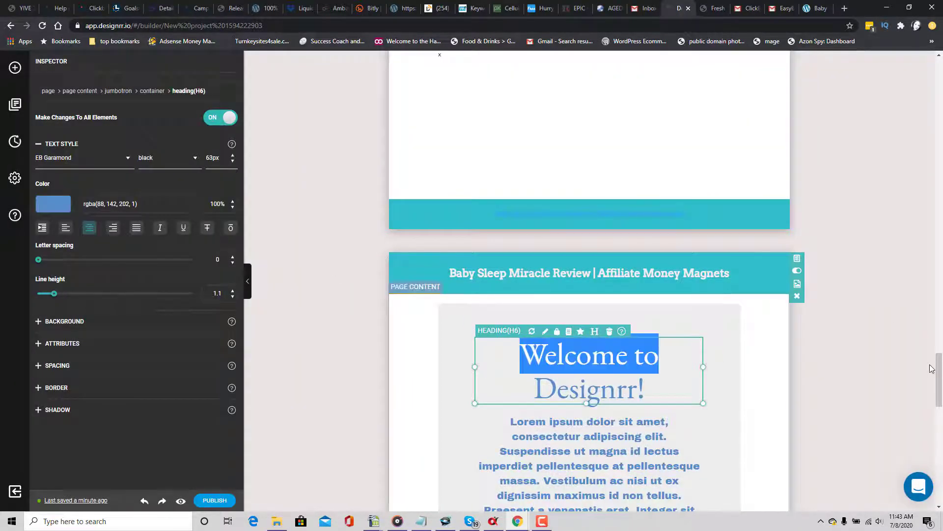
left_click_drag(940, 373, 940, 403)
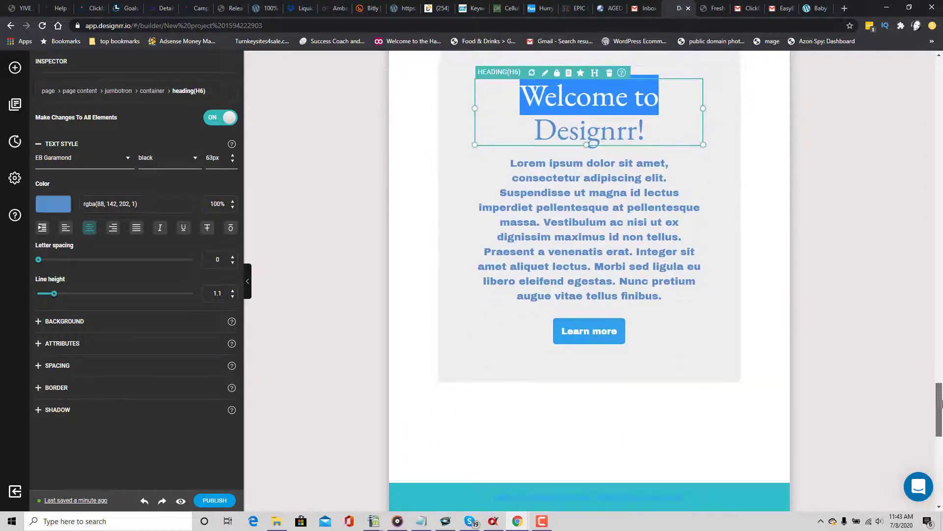
left_click(596, 331)
left_click(581, 317)
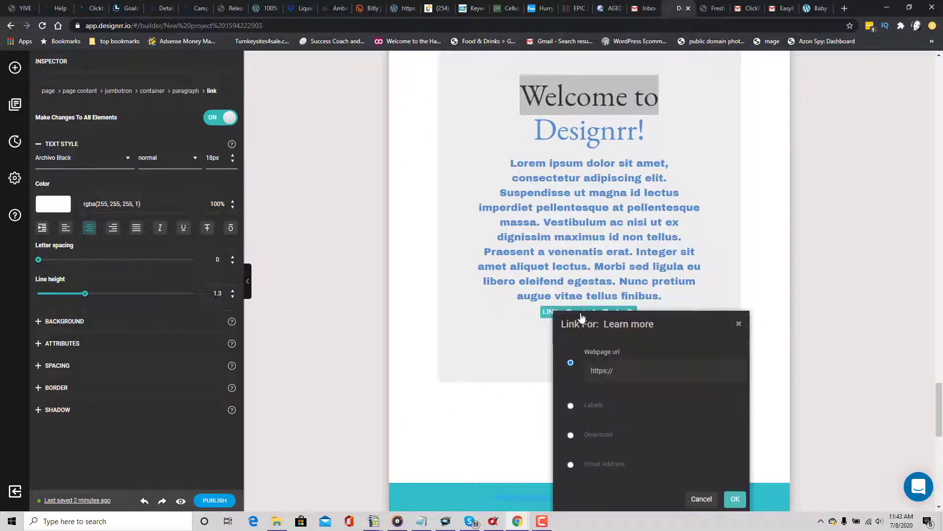
left_click(653, 371)
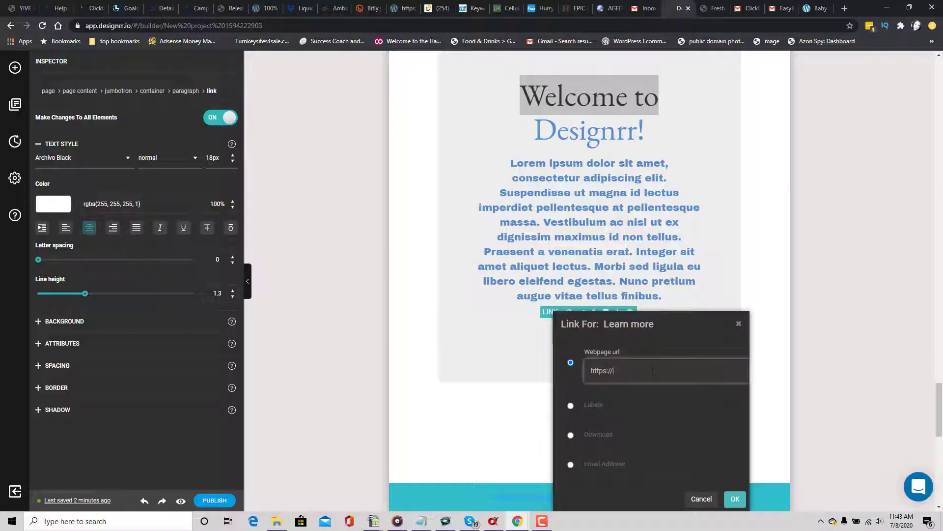
left_click(704, 499)
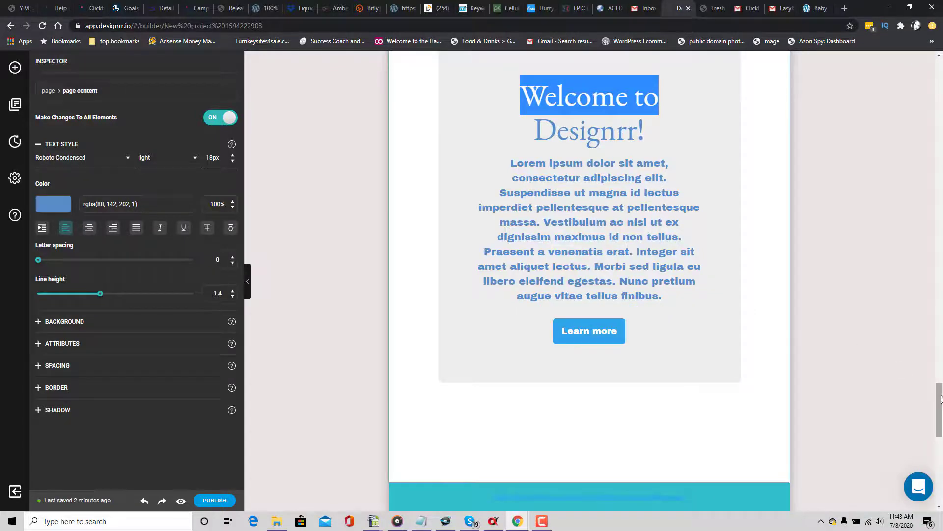
left_click_drag(939, 398, 940, 74)
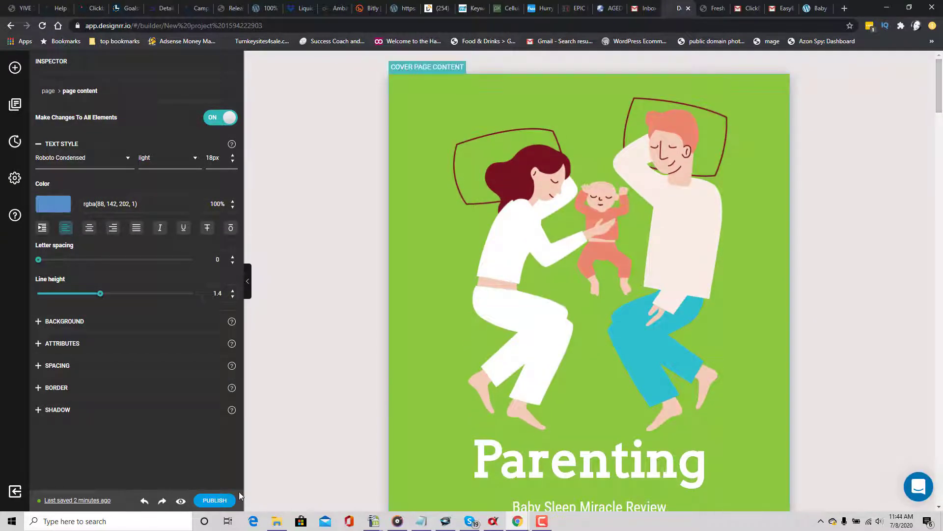
left_click(212, 500)
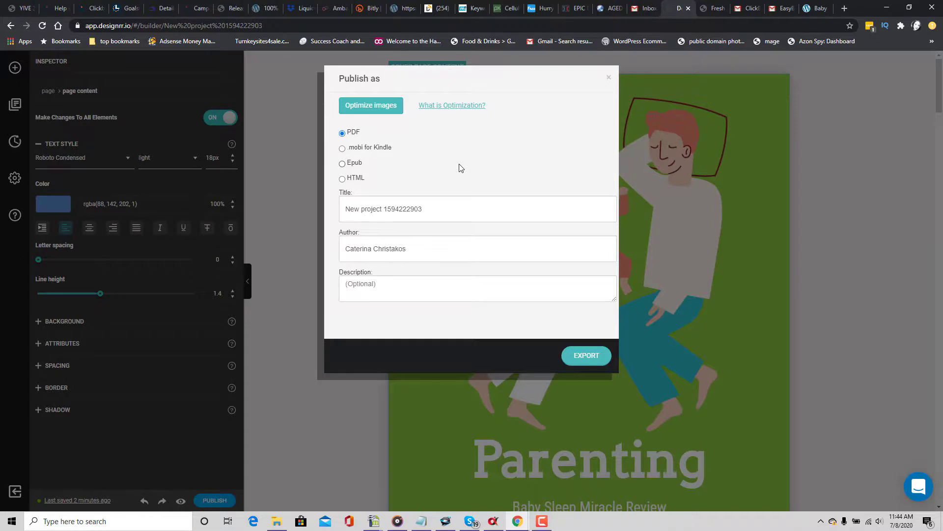
left_click(542, 521)
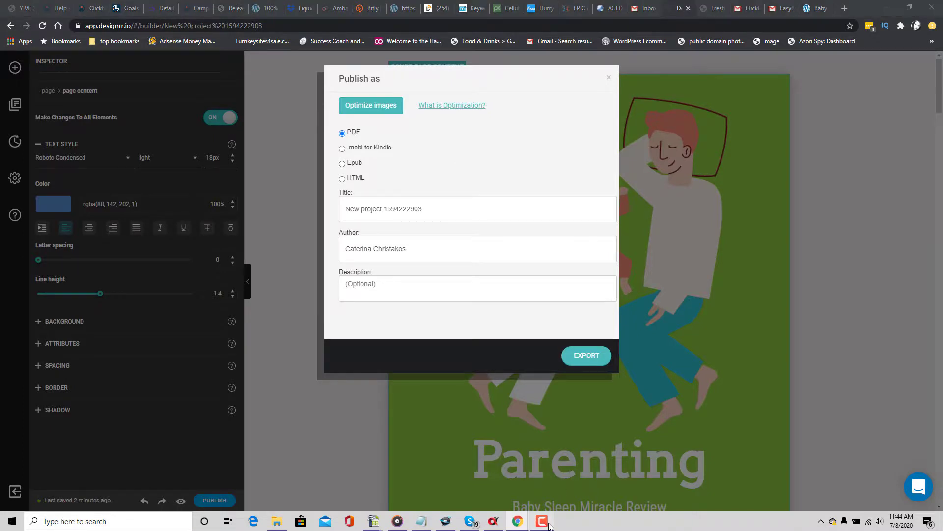